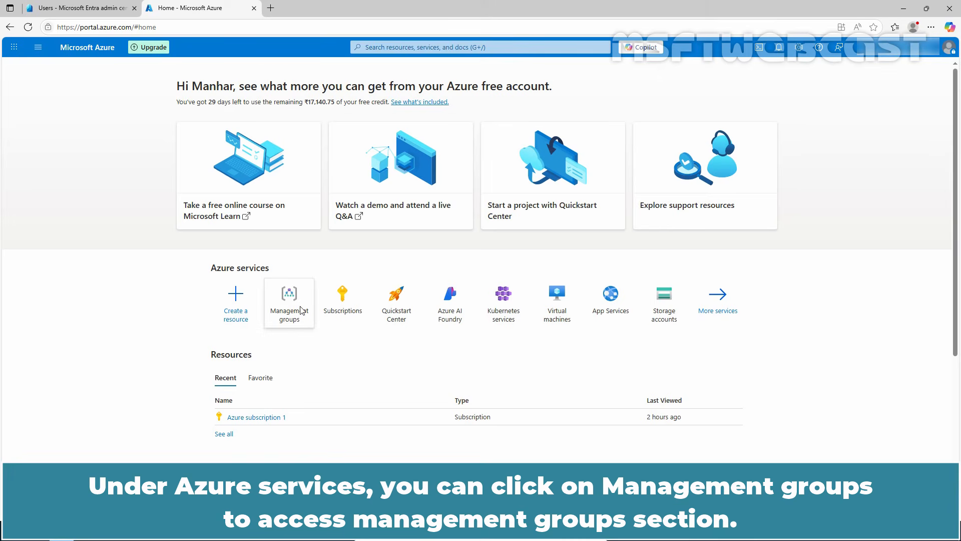
# Search the portal for "management groups" and open the Management groups service
pyautogui.moveTo(289, 305)
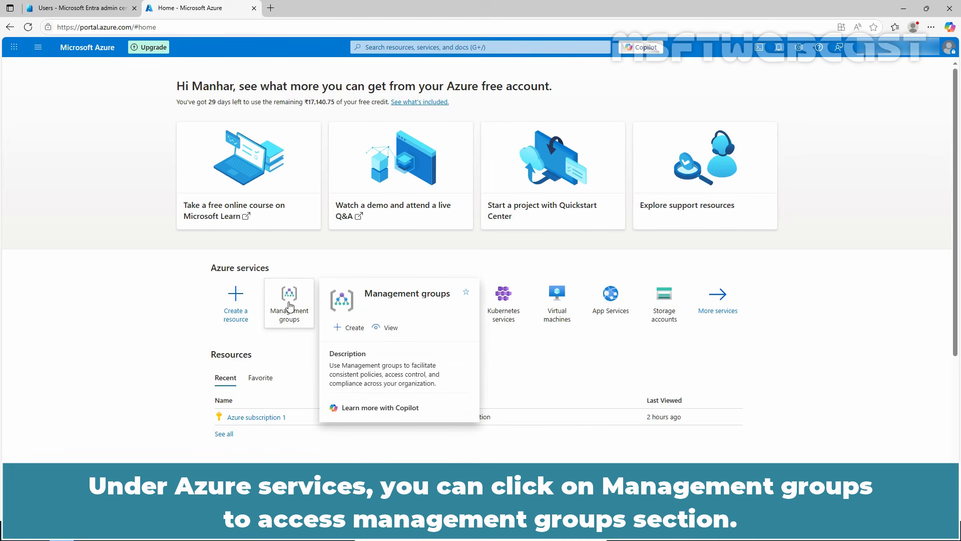
pyautogui.click(404, 46)
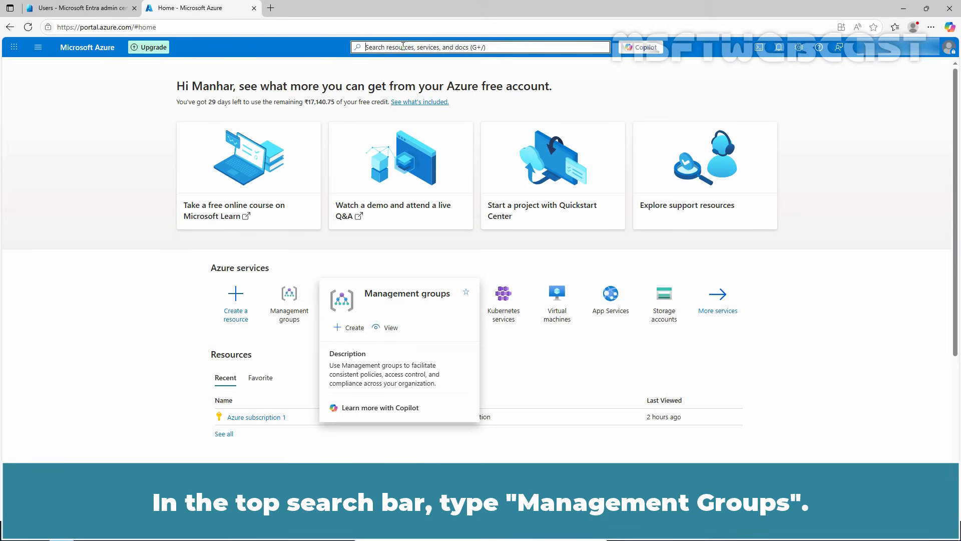
pyautogui.write('management groups')
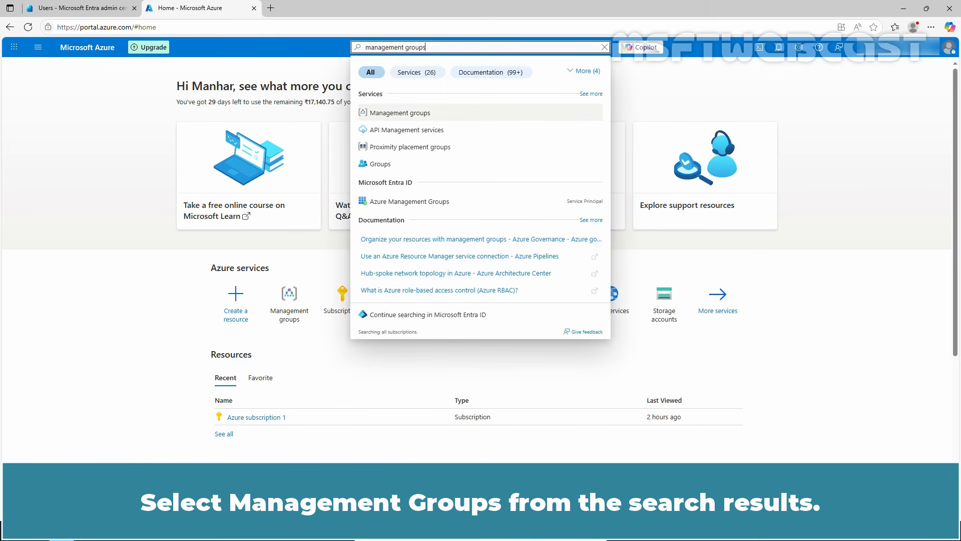
pyautogui.click(401, 115)
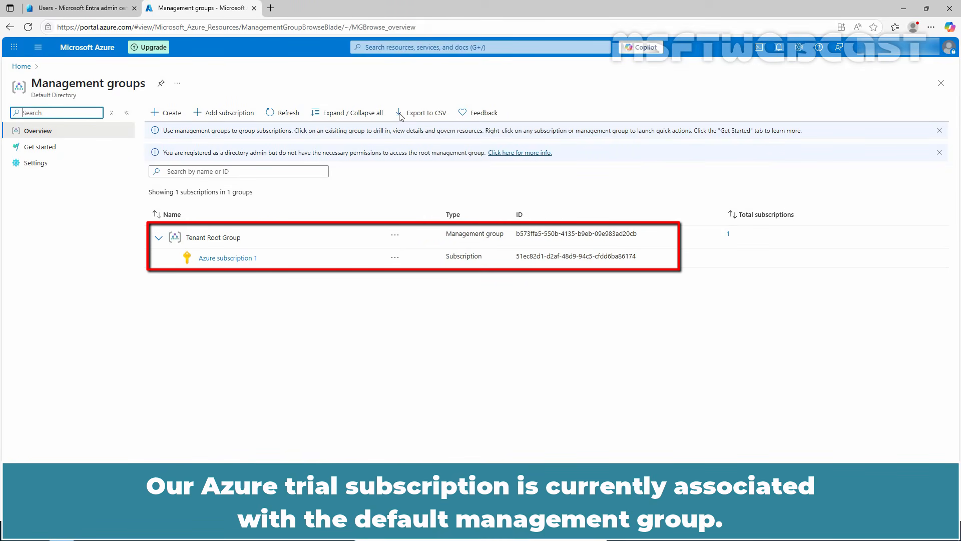
# Create a management group under Tenant Root Group with the ID TestYT-MG01 and display name TestYT MG01
pyautogui.click(174, 117)
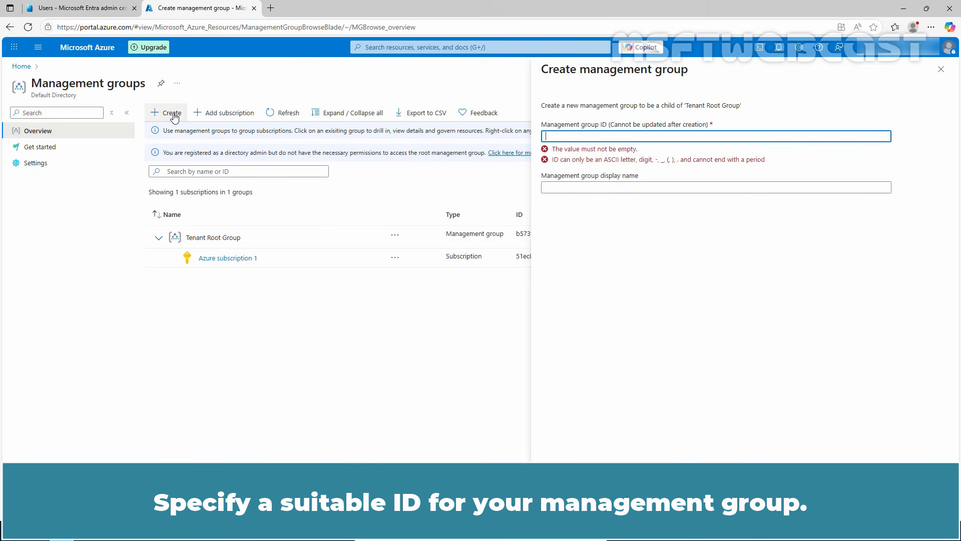
pyautogui.write('Tes')
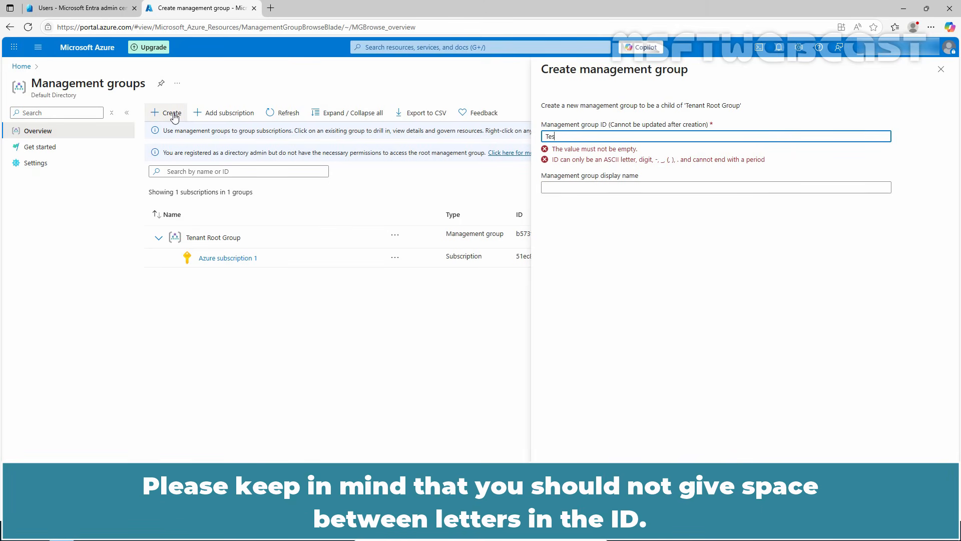
pyautogui.write('tYT-MG01')
pyautogui.click(555, 189)
pyautogui.write('TestYT MG01')
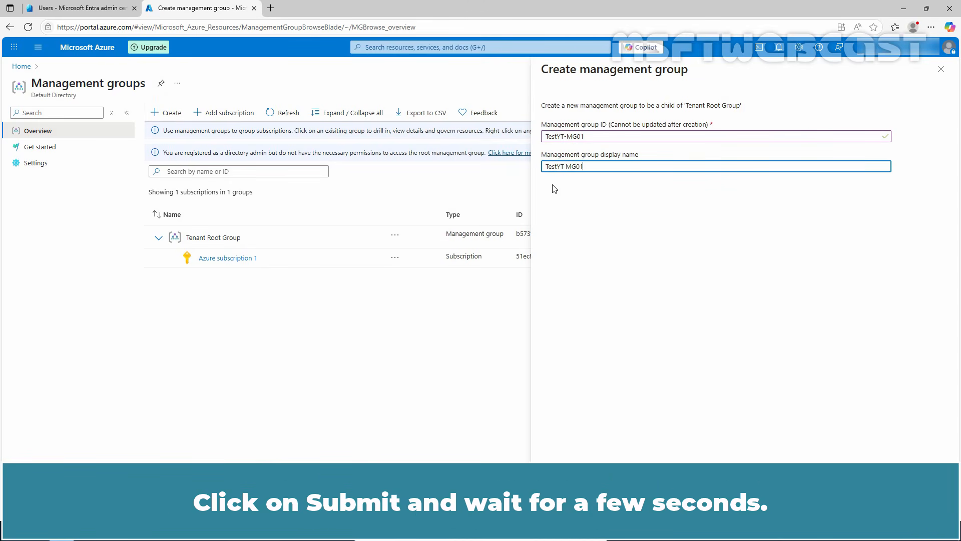
pyautogui.click(875, 507)
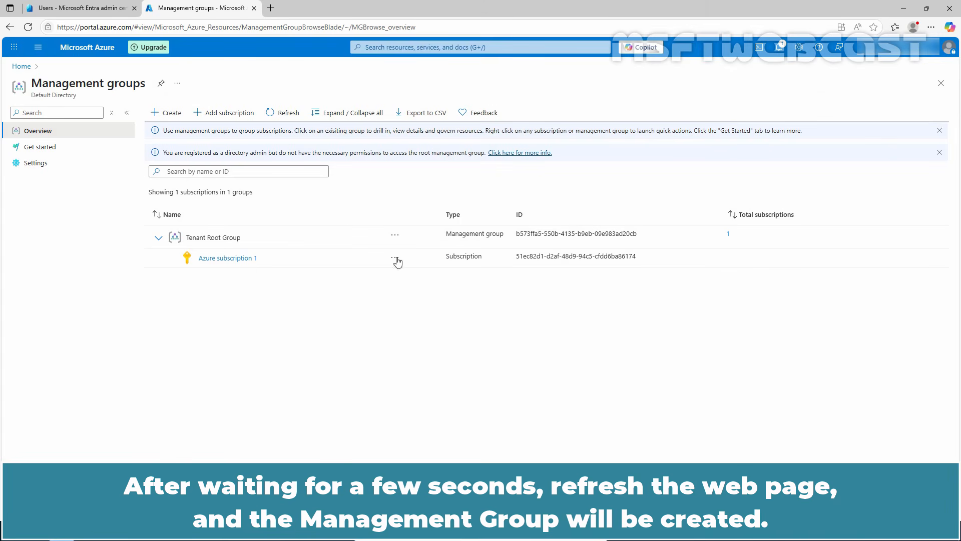
# Refresh the management groups list and open the TestYT MG01 group
pyautogui.click(288, 116)
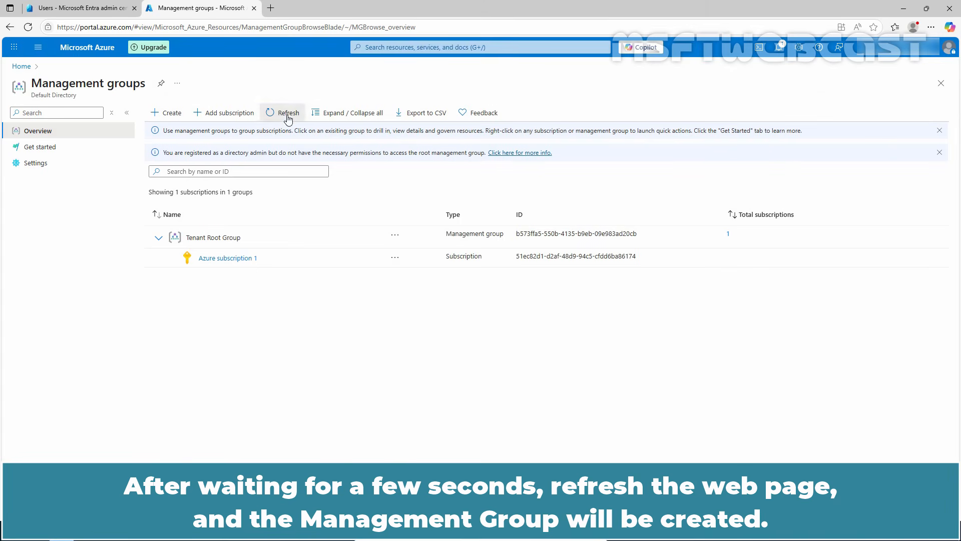
pyautogui.click(288, 116)
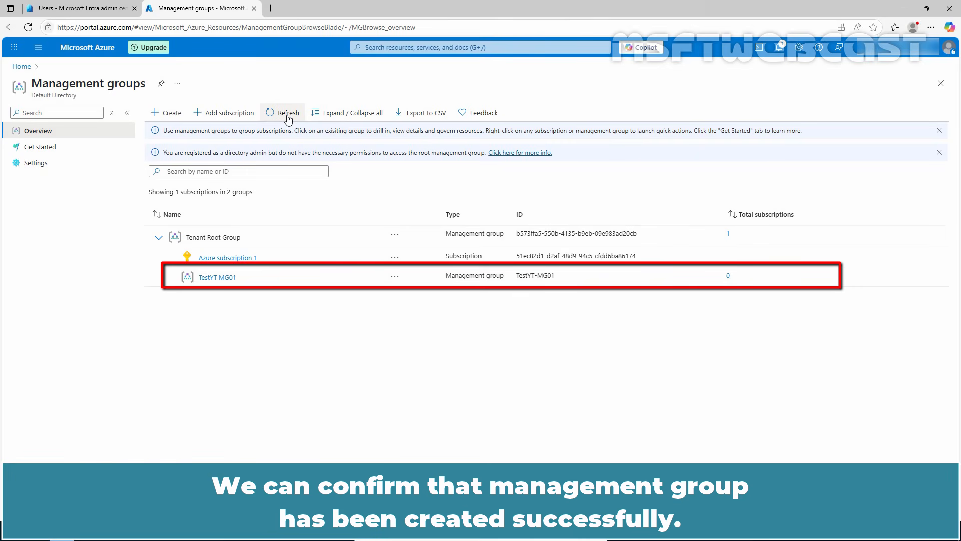
pyautogui.click(213, 278)
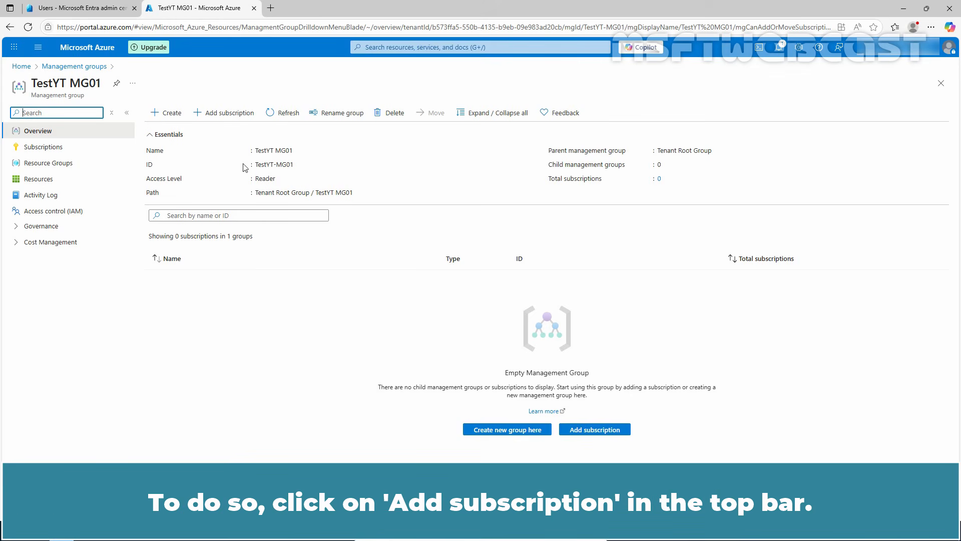
pyautogui.click(230, 117)
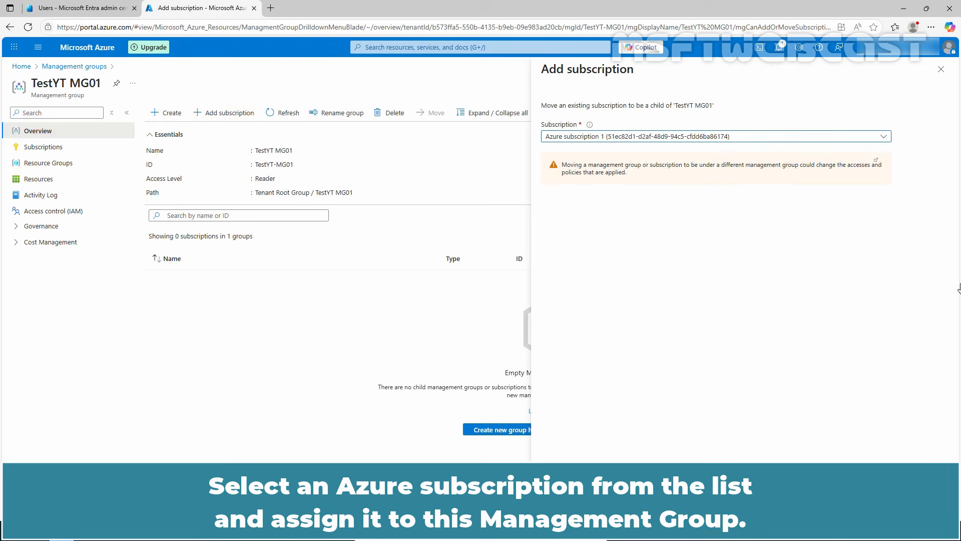
pyautogui.click(884, 136)
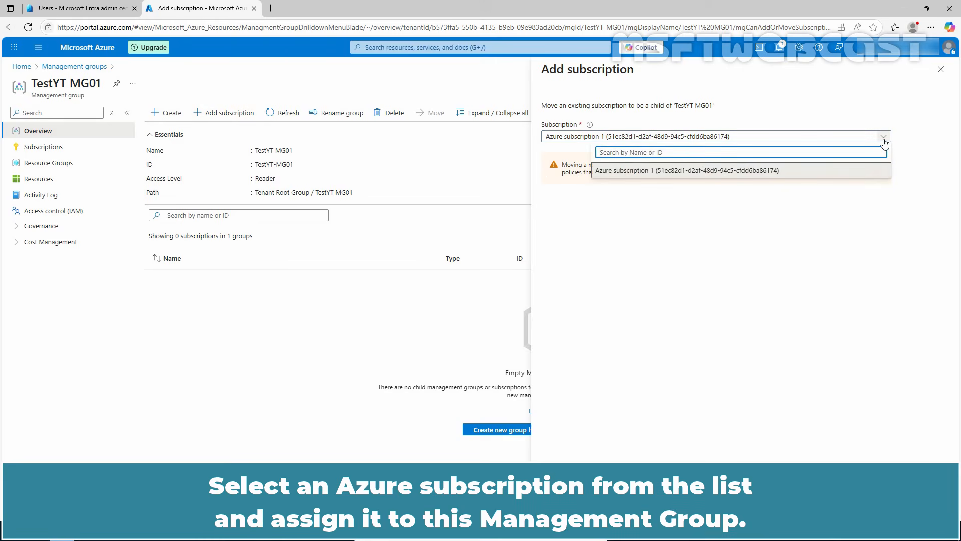
pyautogui.click(846, 171)
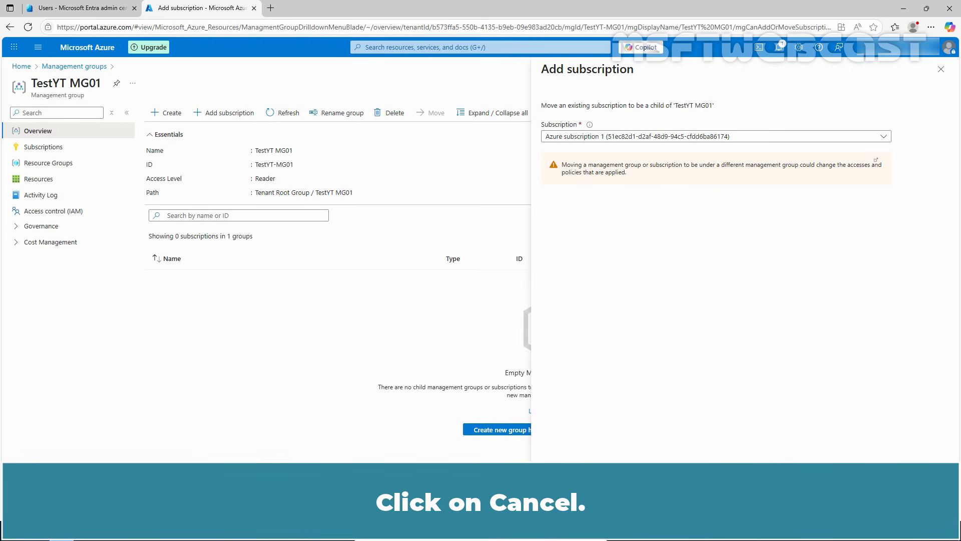
pyautogui.click(602, 506)
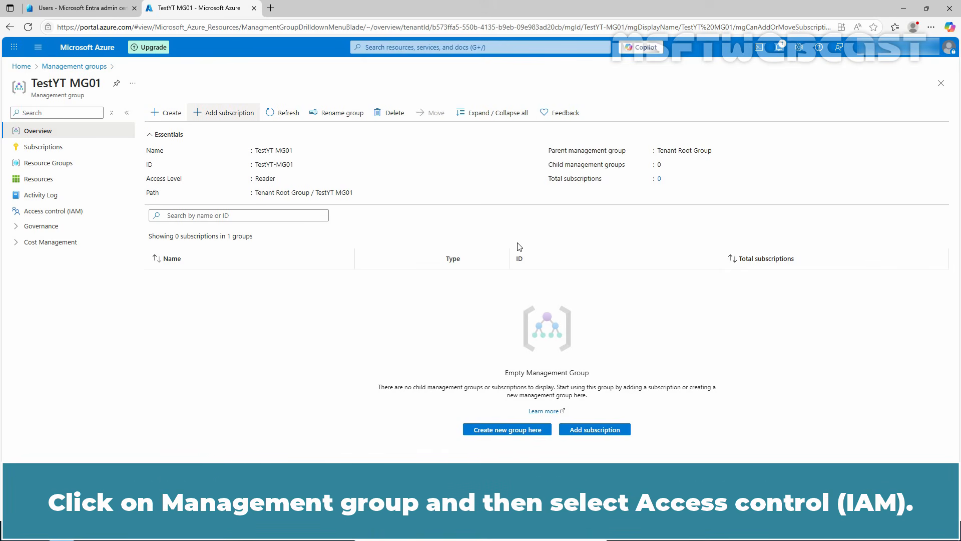
# Start a role assignment in the Access control (IAM) of TestYT MG01 and select the Virtual Machine Contributor role
pyautogui.click(40, 214)
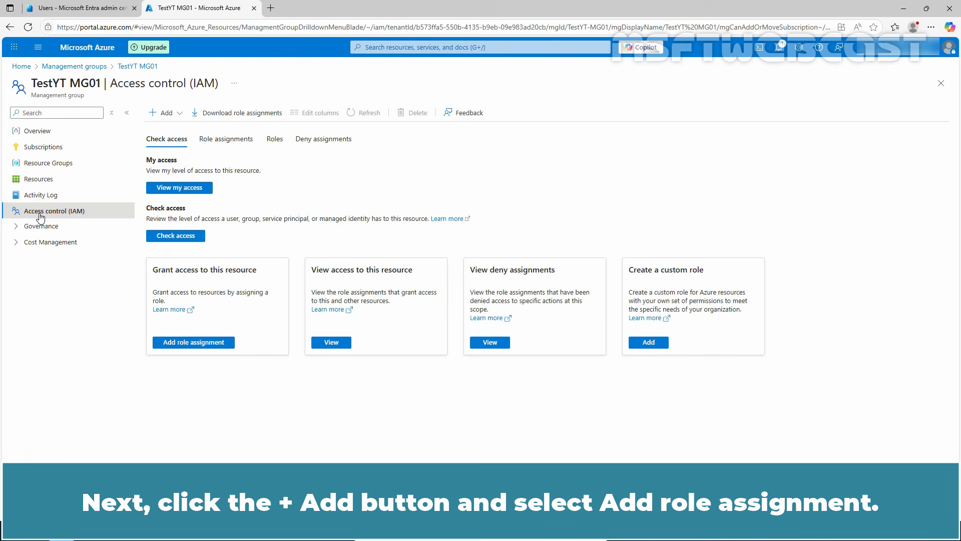
pyautogui.click(166, 113)
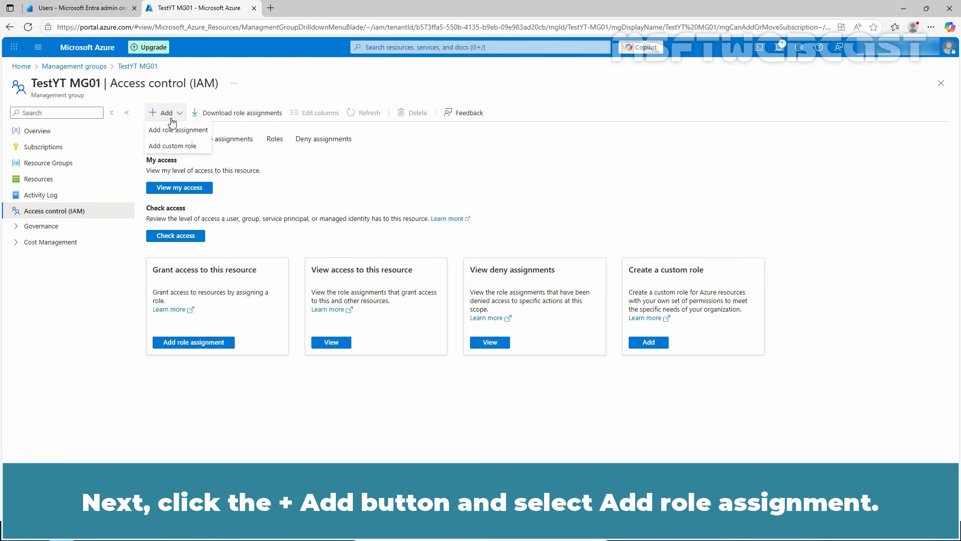
pyautogui.click(184, 131)
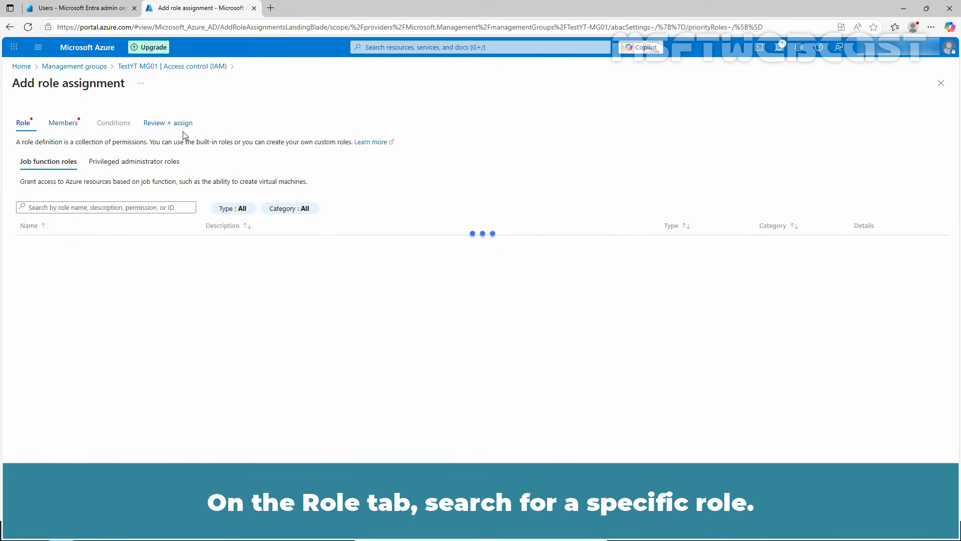
pyautogui.click(122, 209)
pyautogui.write('virtual machine contributor')
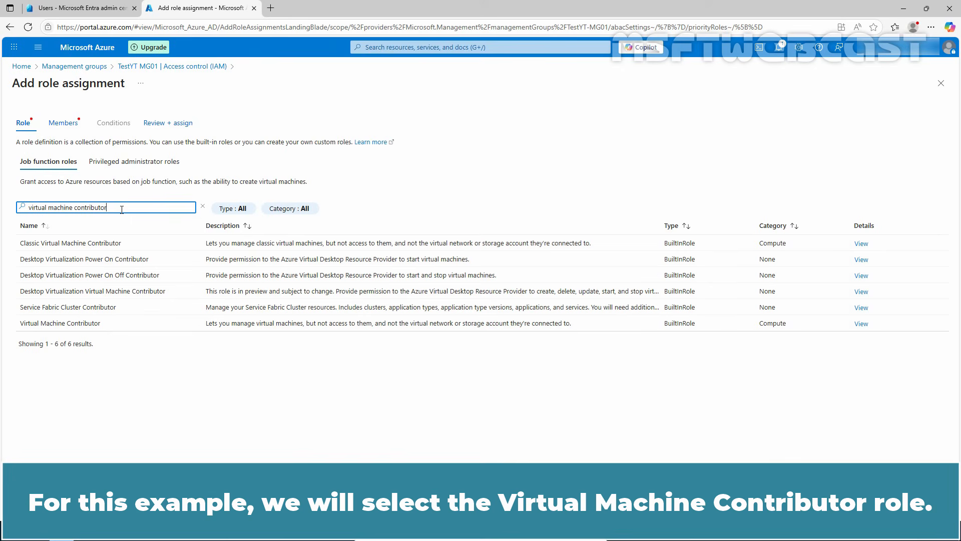
pyautogui.click(112, 328)
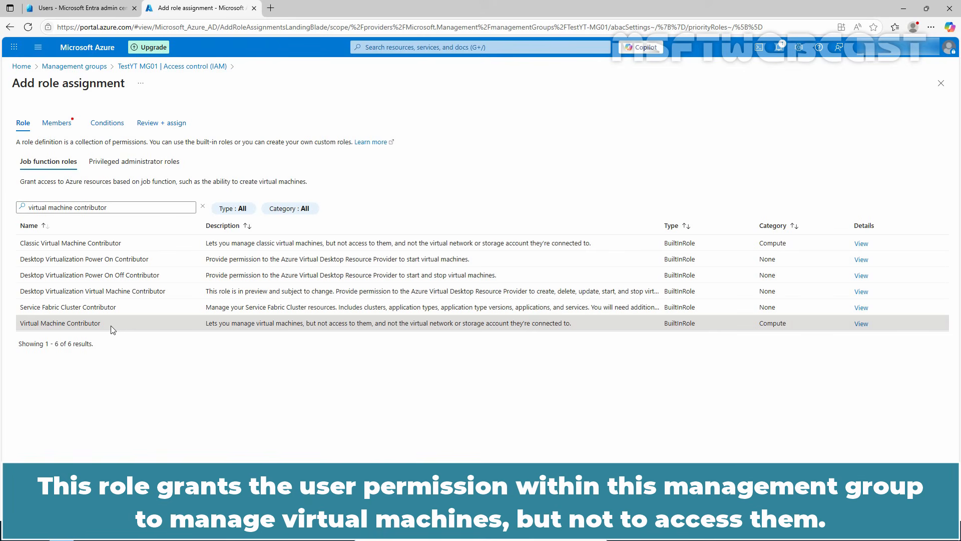
# Add the non-guest directory user as the member who receives the Virtual Machine Contributor role
pyautogui.click(151, 506)
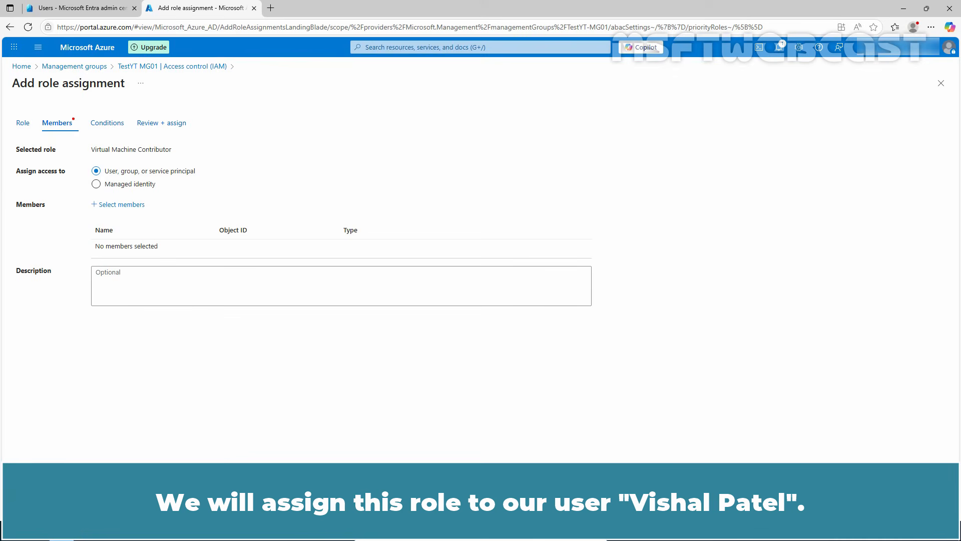
pyautogui.click(133, 206)
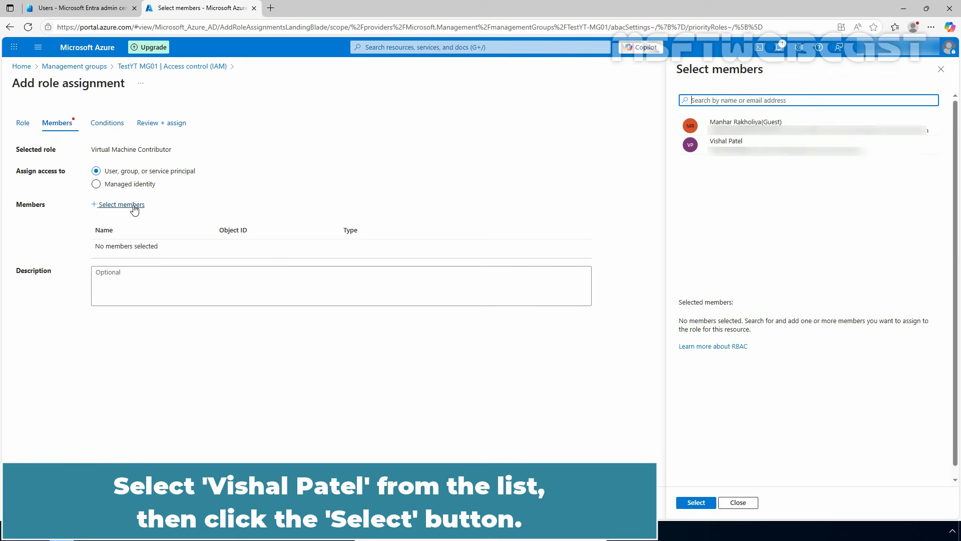
pyautogui.click(726, 143)
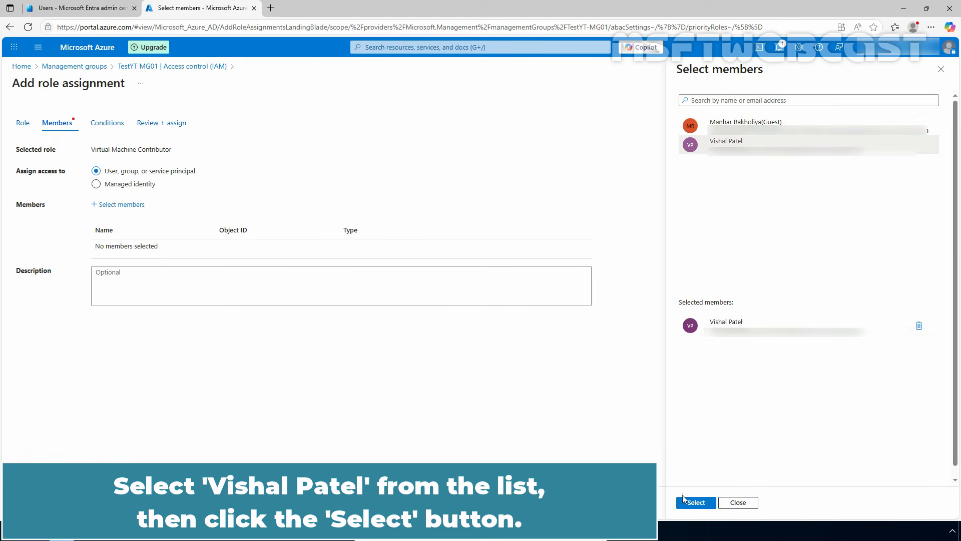
pyautogui.click(694, 504)
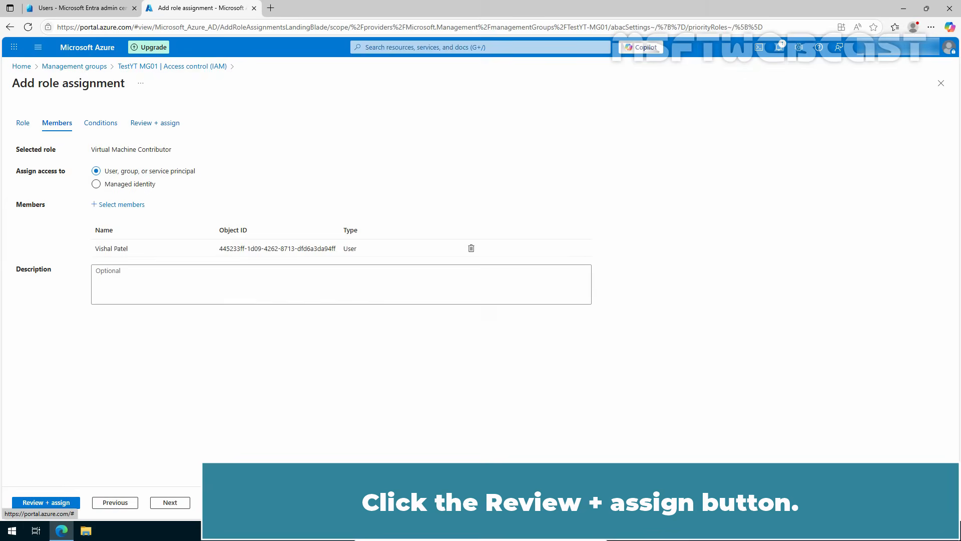
# Review and submit the role assignment, and display the role assignments of TestYT MG01
pyautogui.click(48, 503)
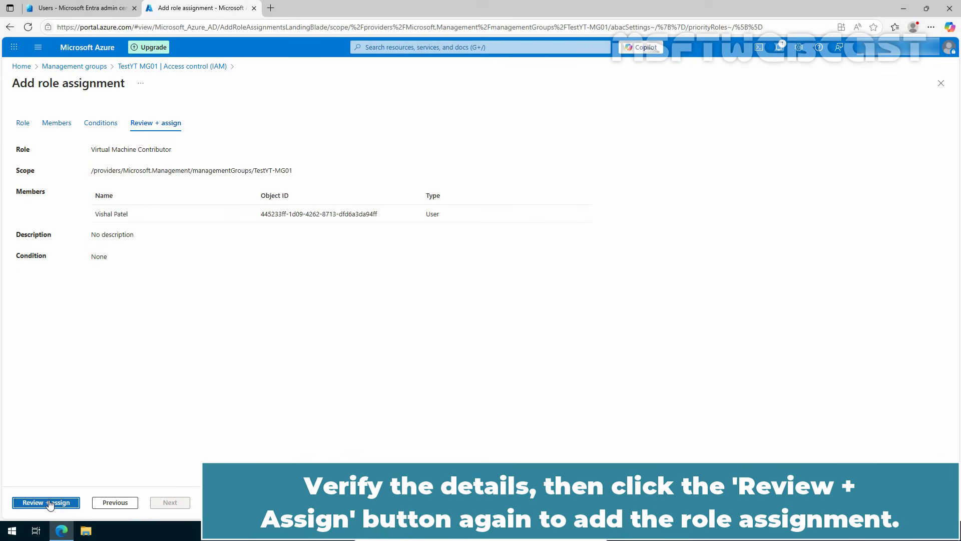
pyautogui.click(48, 502)
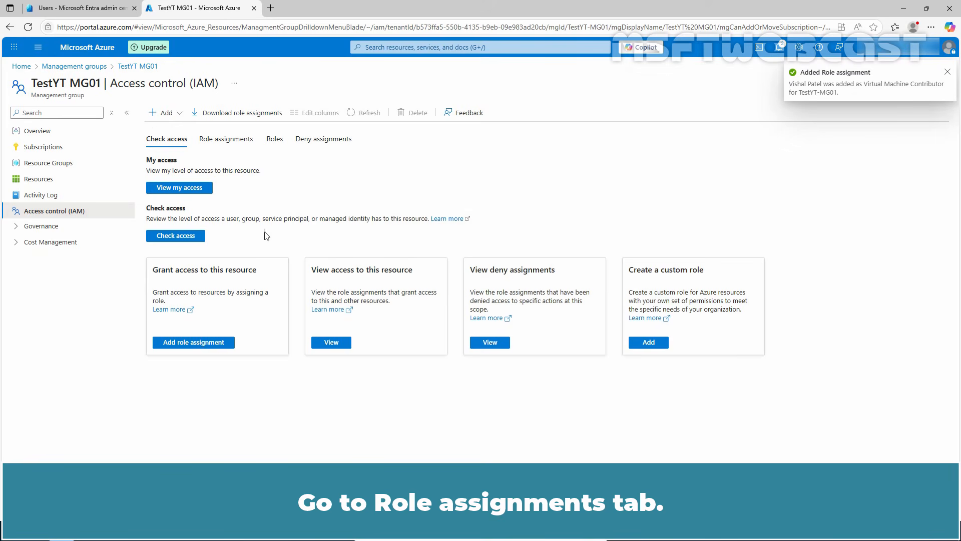
pyautogui.click(226, 141)
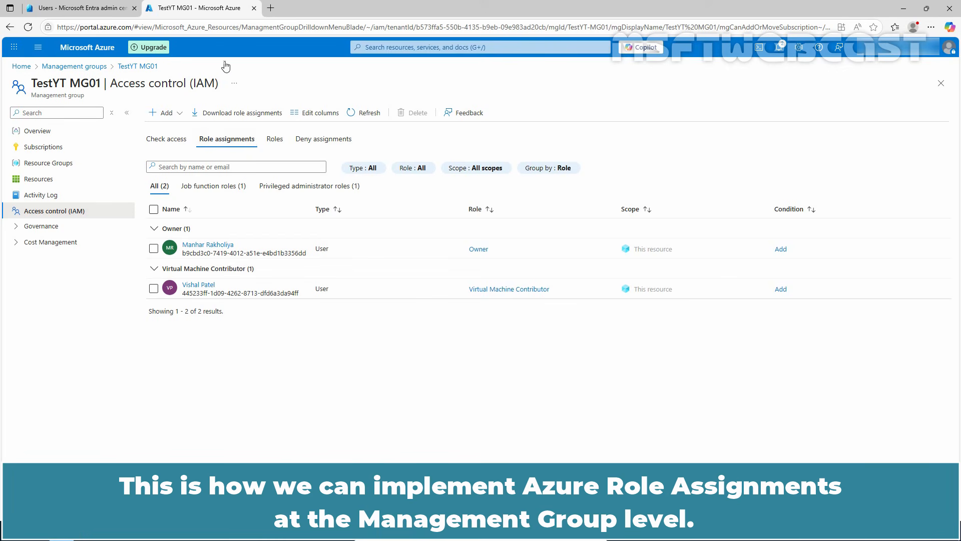
# Create a child management group under TestYT MG01 with the ID AzureYT-CMG01 and display name AzureYT CMG01
pyautogui.click(38, 131)
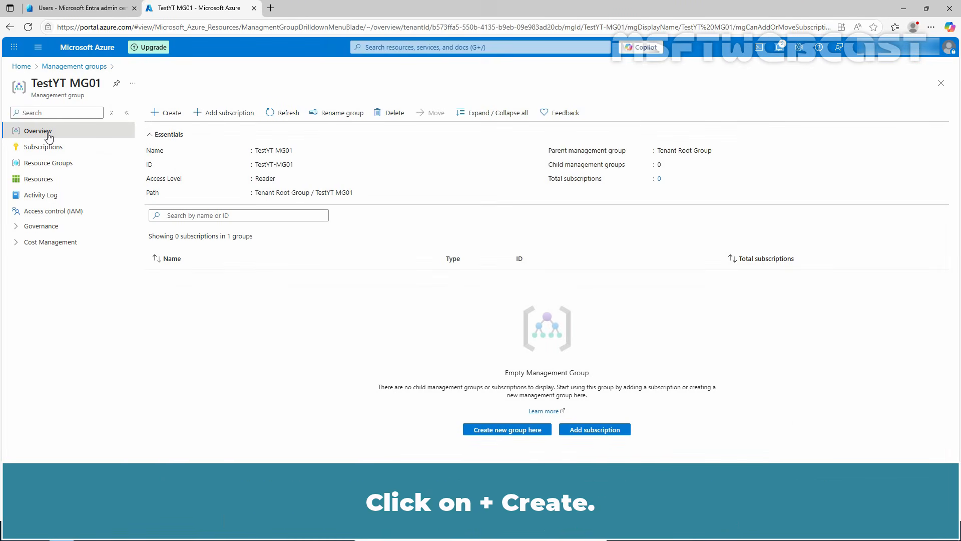
pyautogui.click(164, 115)
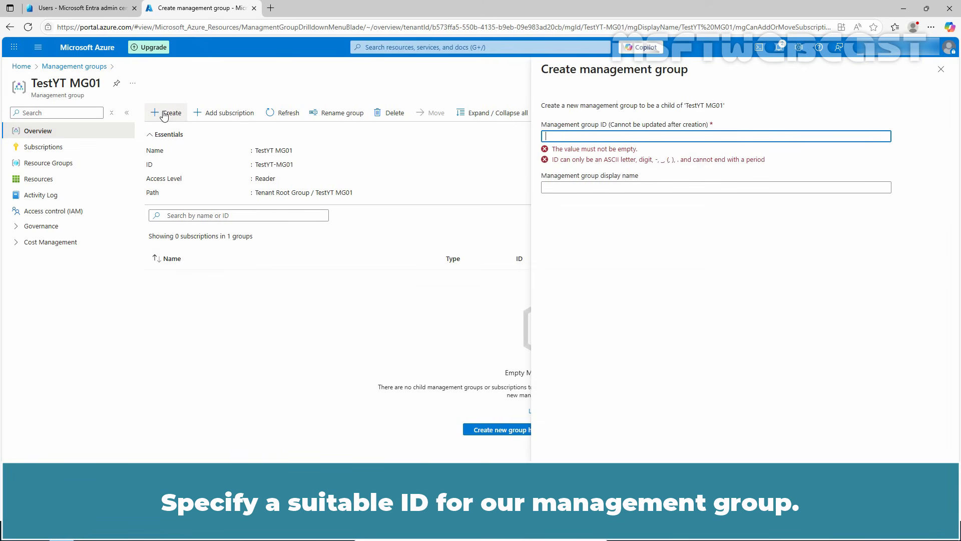
pyautogui.write('AzureYT-CMG01')
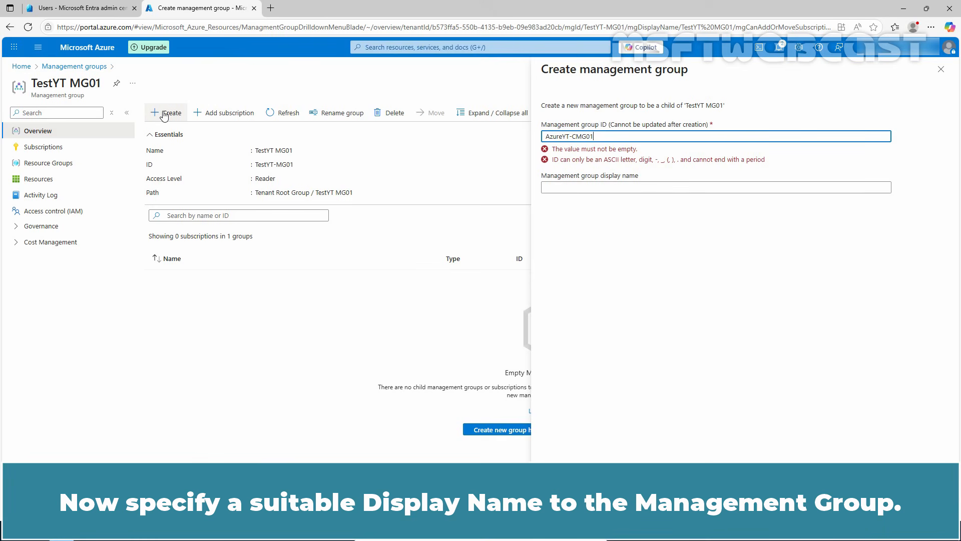
pyautogui.click(595, 189)
pyautogui.write('AzureYT CMG01')
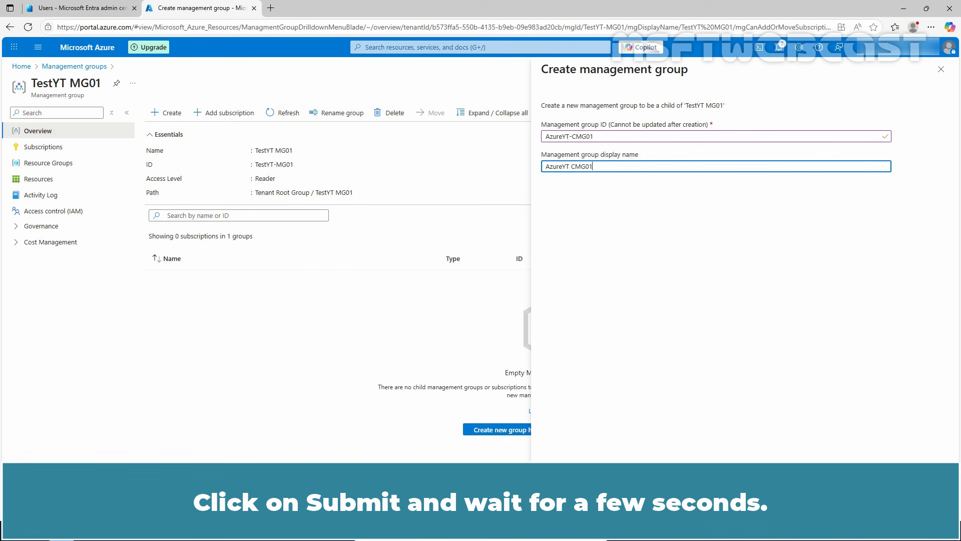
pyautogui.click(560, 505)
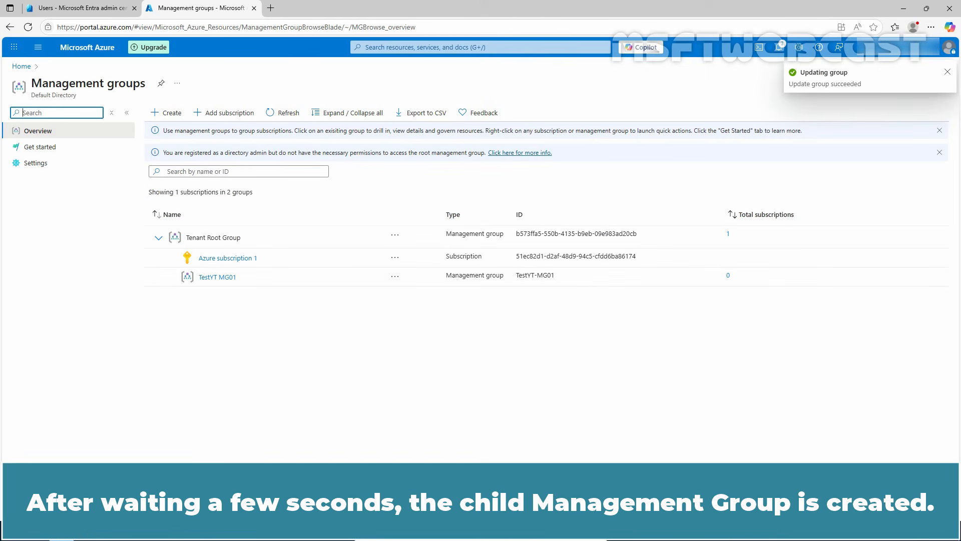
# Refresh the management group hierarchy and move AzureYT CMG01 out of TestYT MG01 to the new parent Tenant Root Group
pyautogui.click(296, 113)
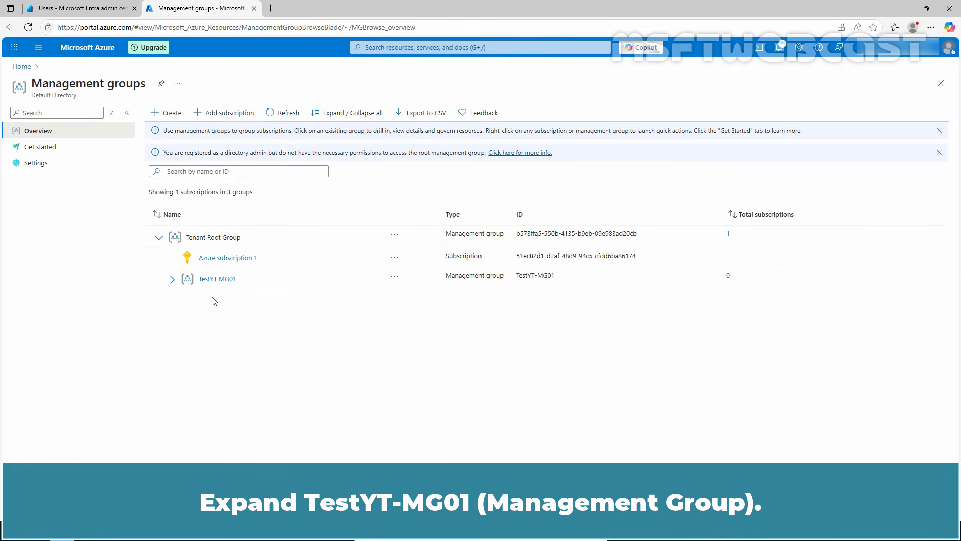
pyautogui.click(172, 279)
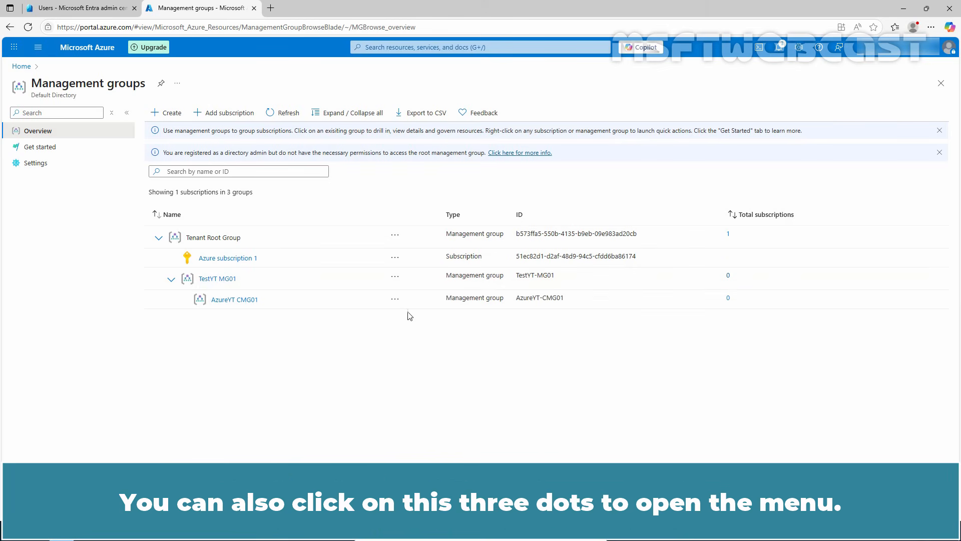
pyautogui.click(394, 303)
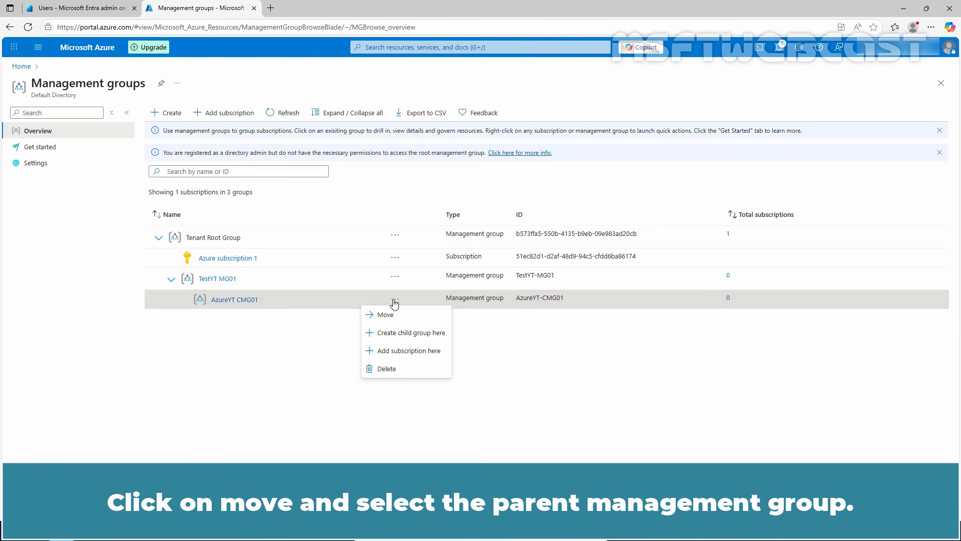
pyautogui.click(393, 315)
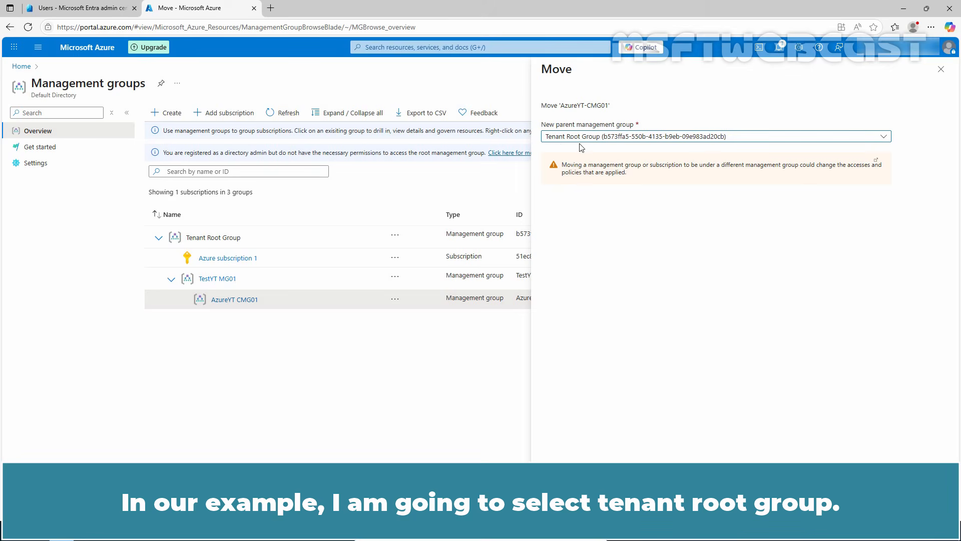
pyautogui.click(558, 501)
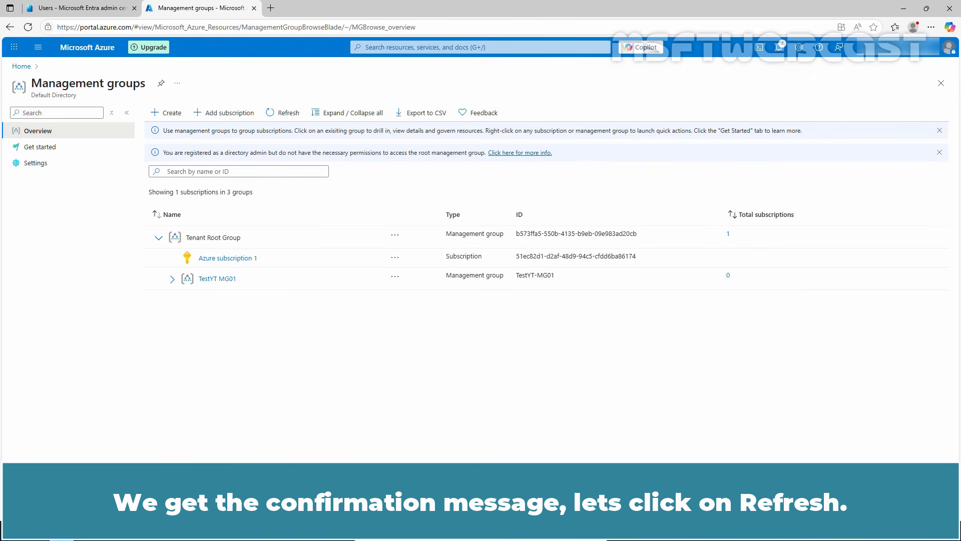
pyautogui.click(285, 114)
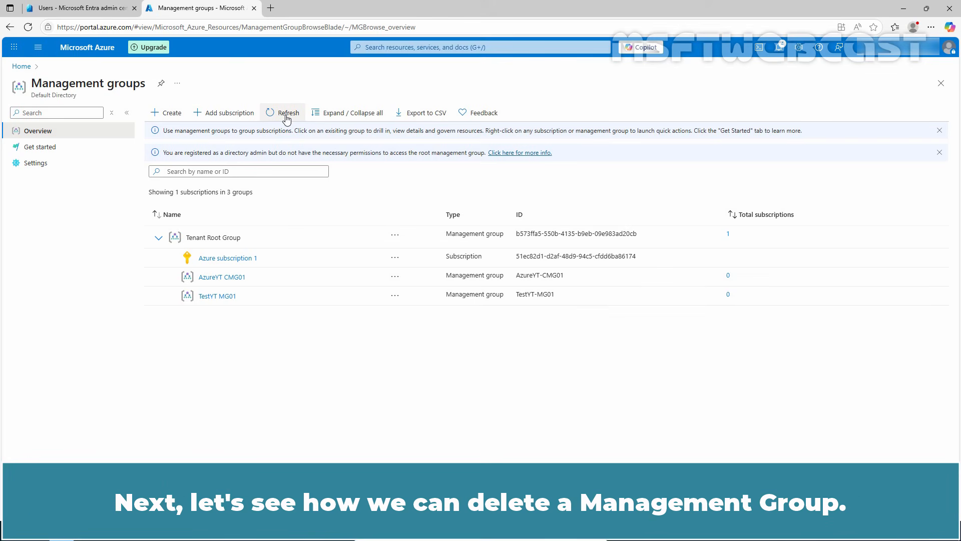
# Delete the AzureYT CMG01 management group, confirm the deletion, and refresh the list of management groups
pyautogui.click(204, 278)
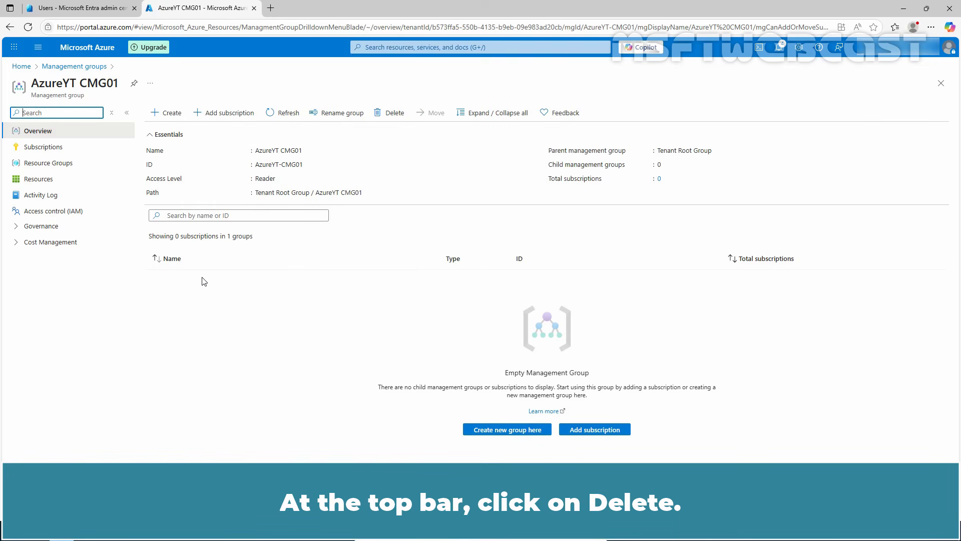
pyautogui.click(395, 114)
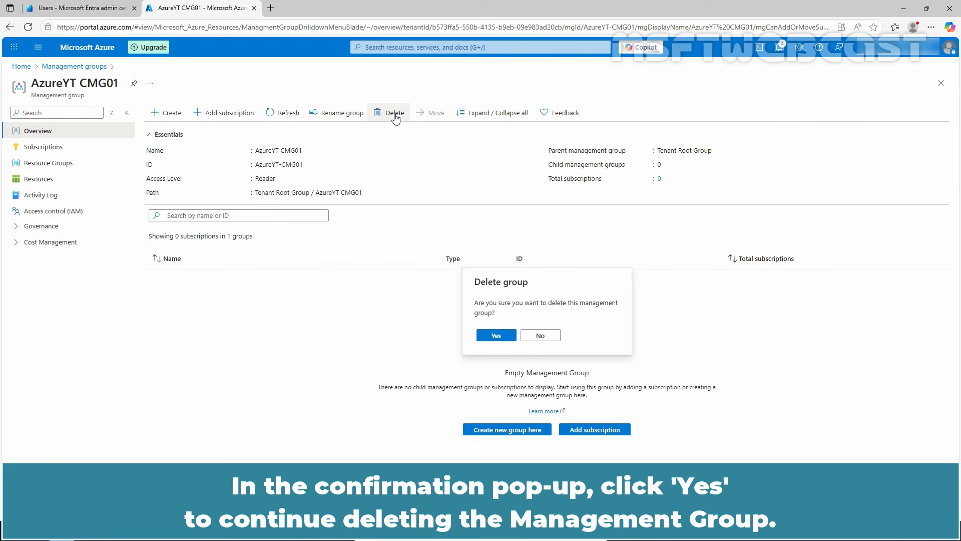
pyautogui.click(496, 335)
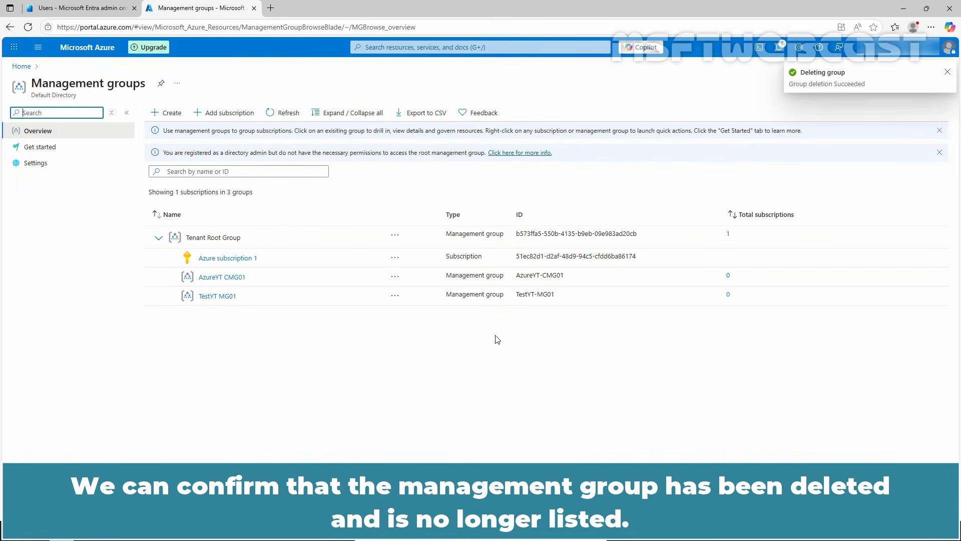
pyautogui.click(293, 116)
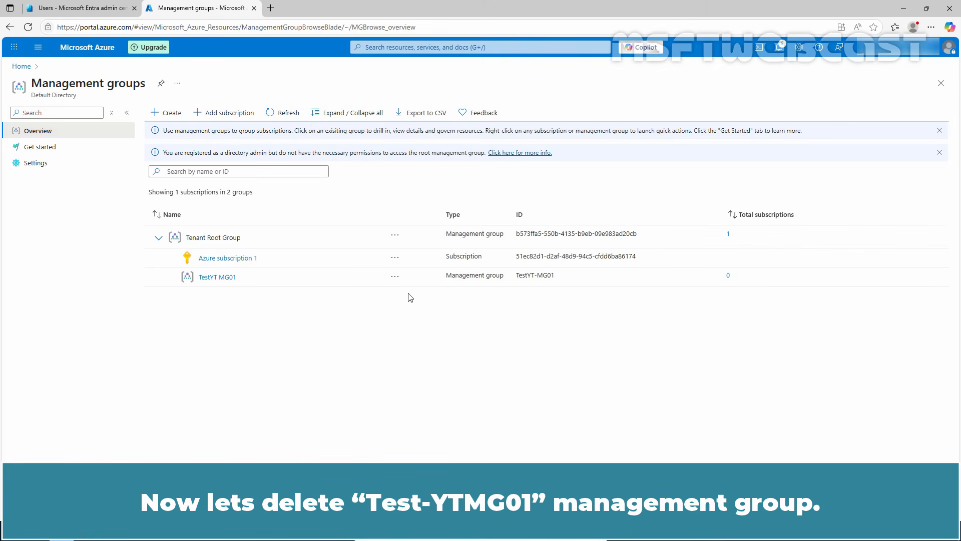
# Delete the TestYT MG01 management group from under the Tenant Root Group and confirm the deletion
pyautogui.click(395, 276)
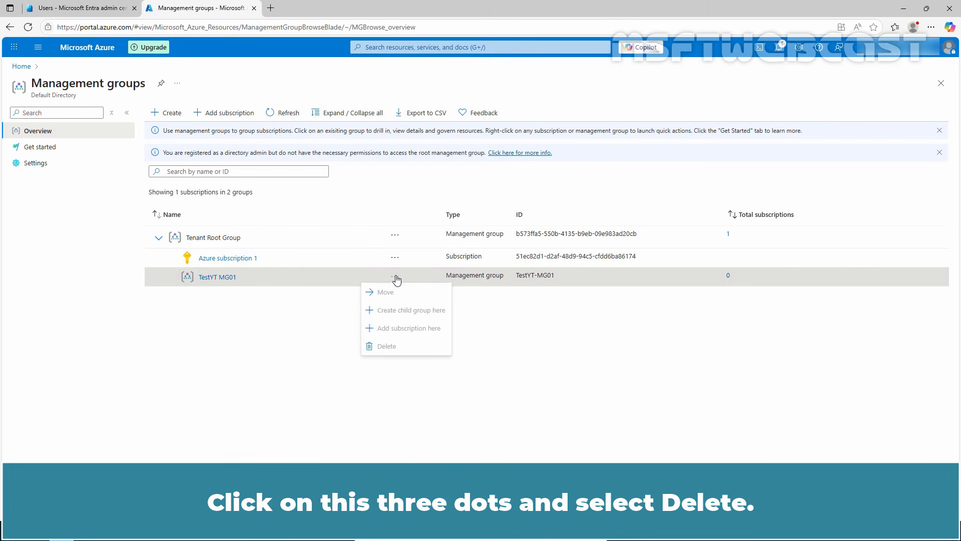
pyautogui.click(388, 346)
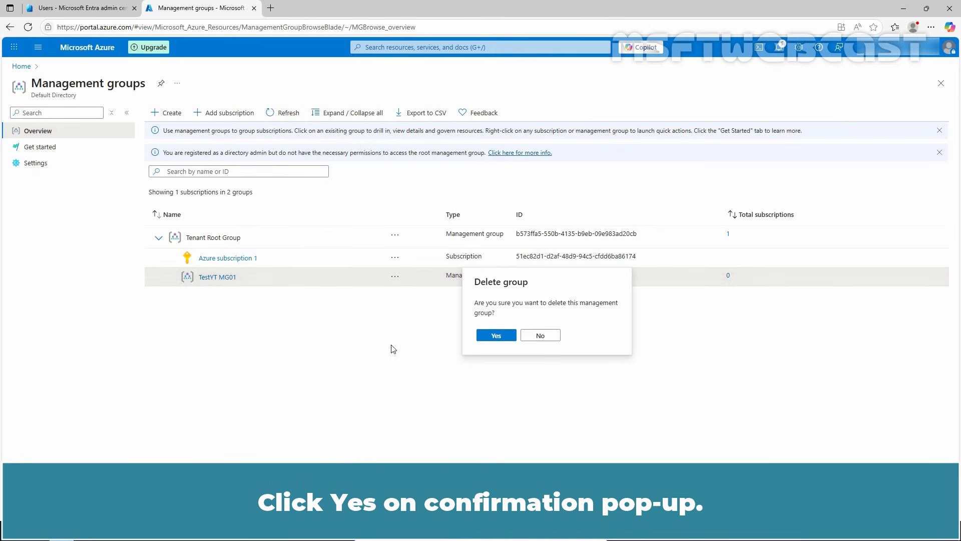
pyautogui.click(491, 337)
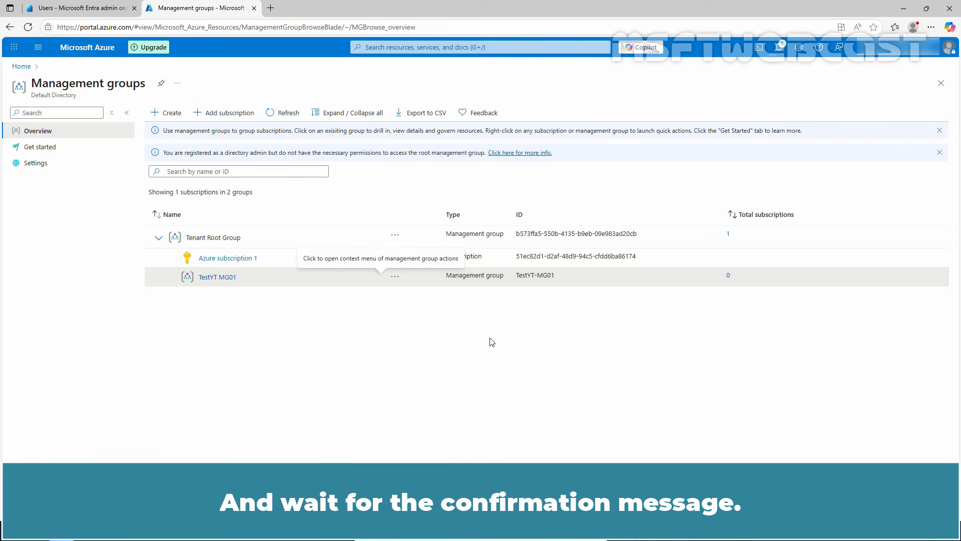